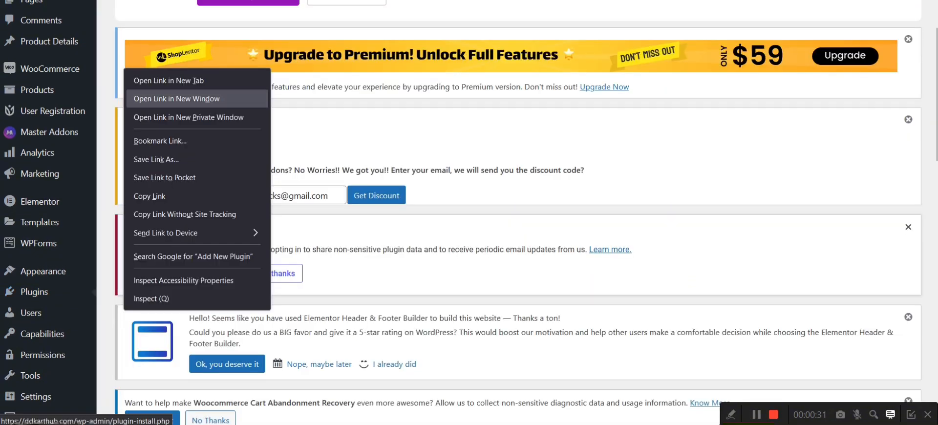
Step: Search the add-new-plugin directory for "forminator"
mouse_move(33, 296)
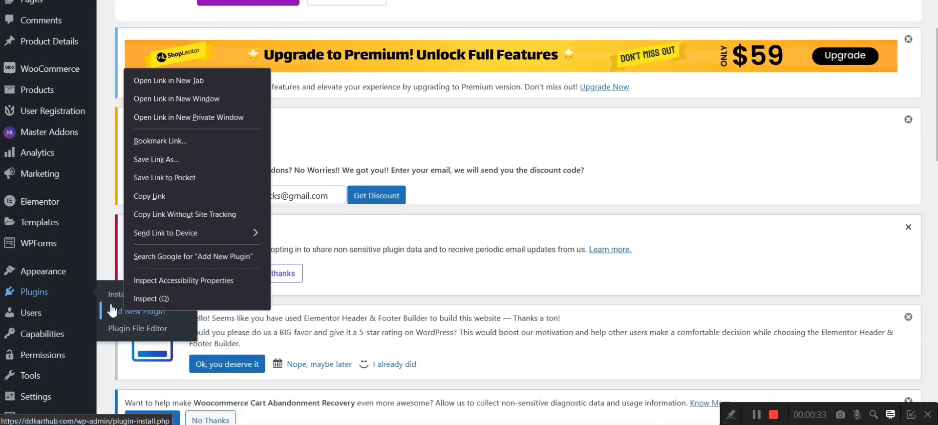
click(104, 265)
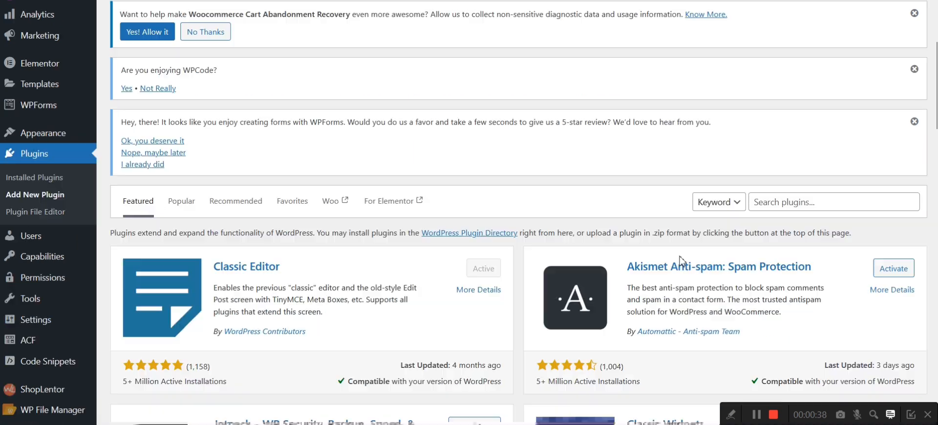
scroll(680, 260, down, 2)
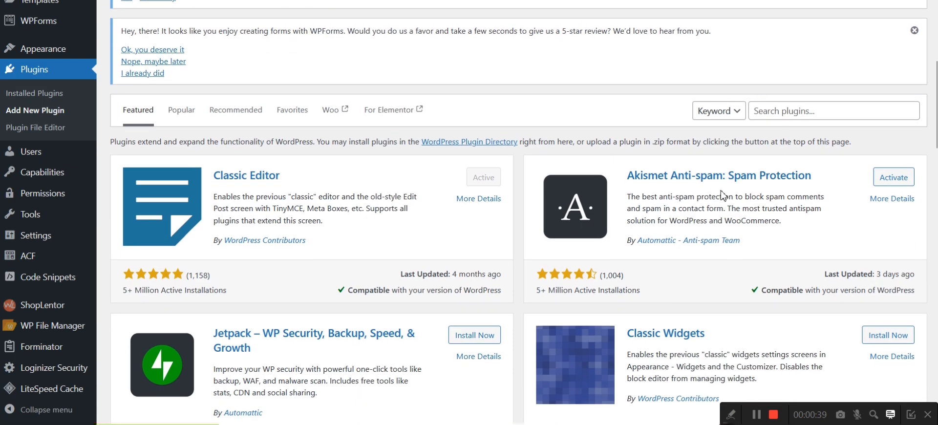
click(790, 115)
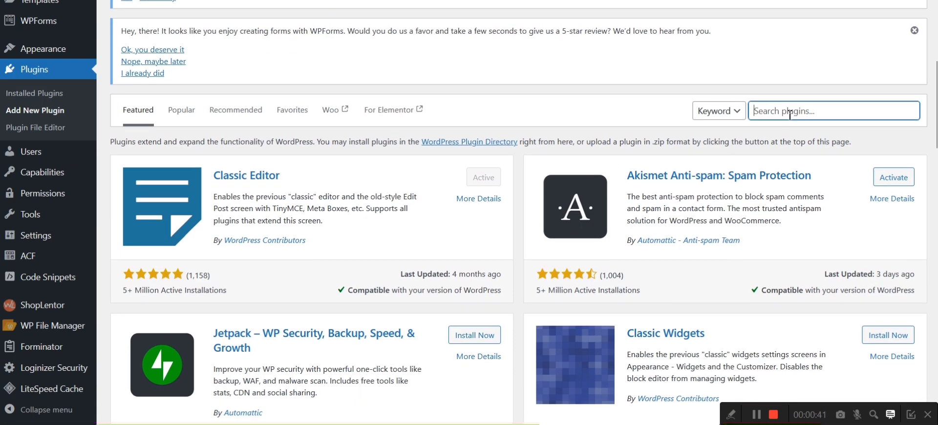
text(formin)
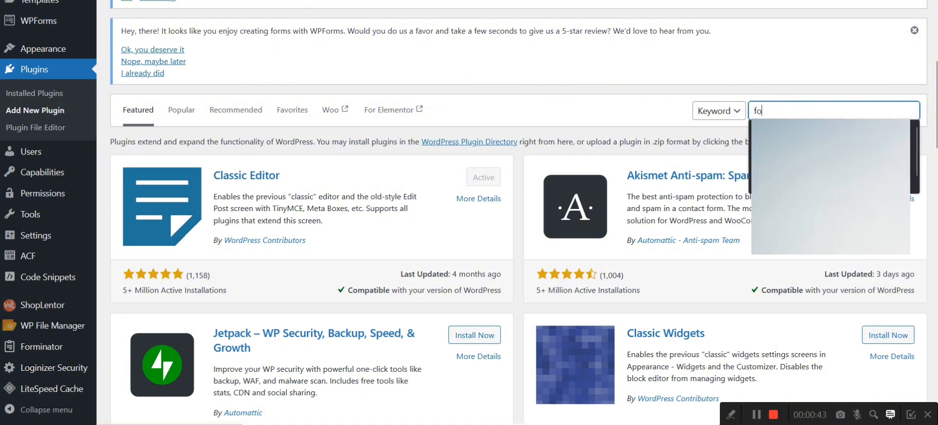
text(ator)
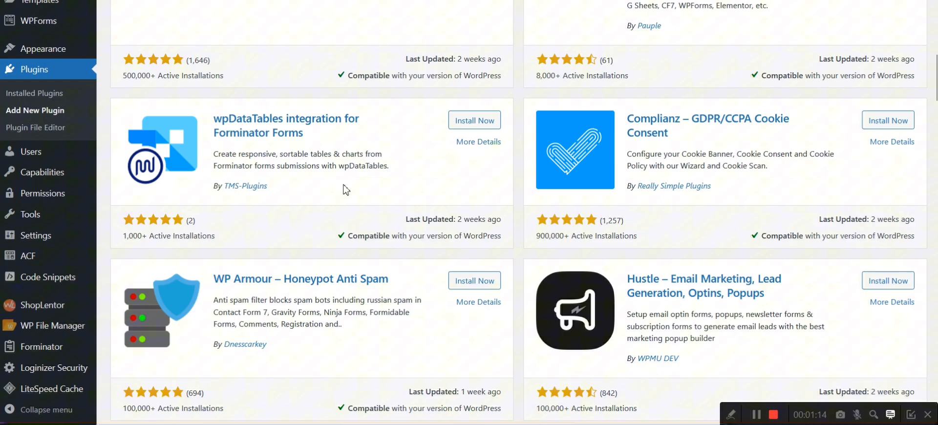
Step: Create a new Forminator form from the Registration template, keeping the name User Registration
scroll(342, 220, down, 5)
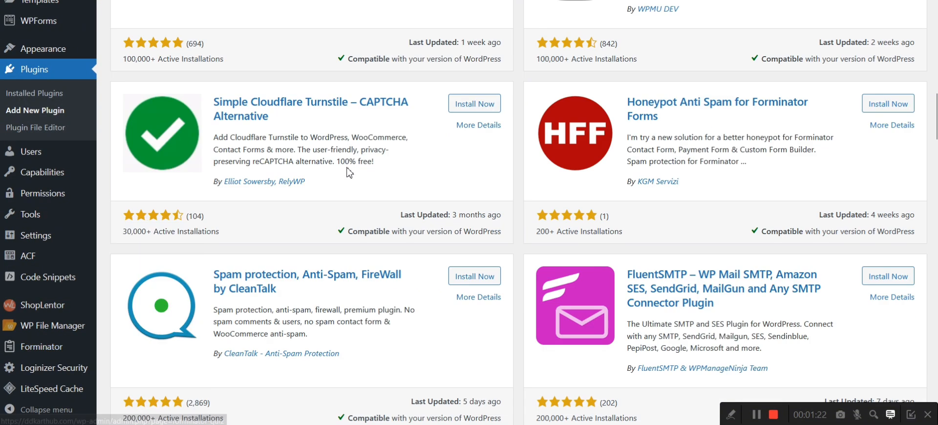
mouse_move(37, 345)
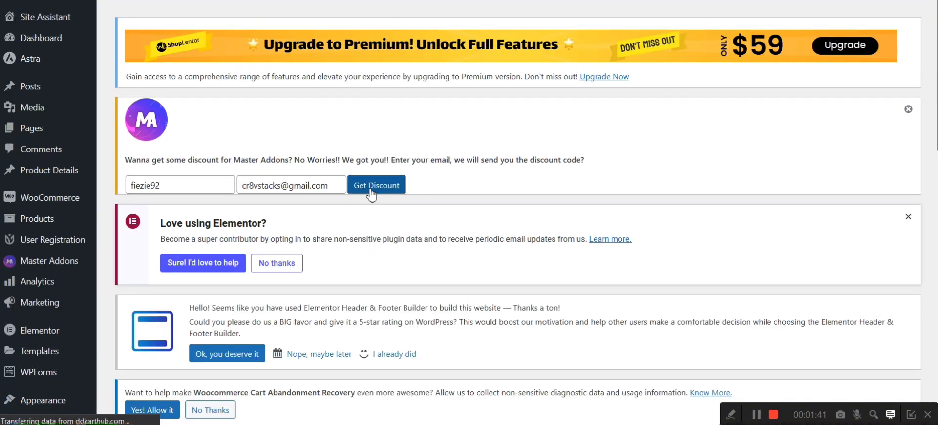
scroll(372, 194, down, 12)
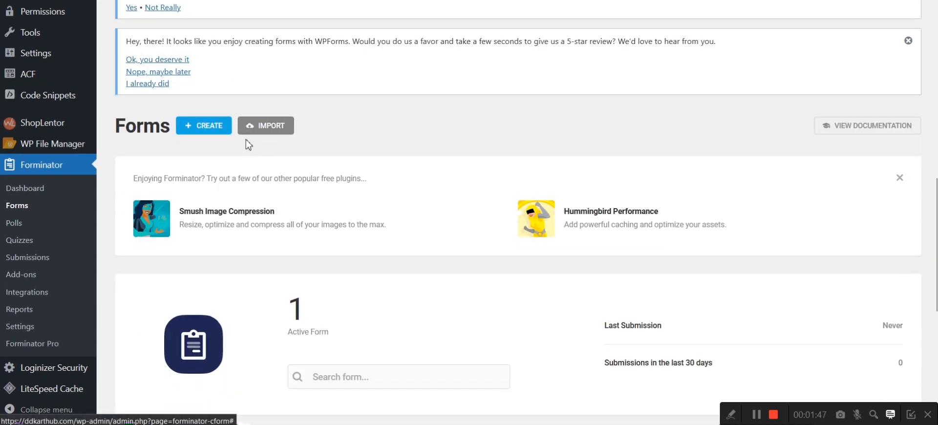
click(195, 126)
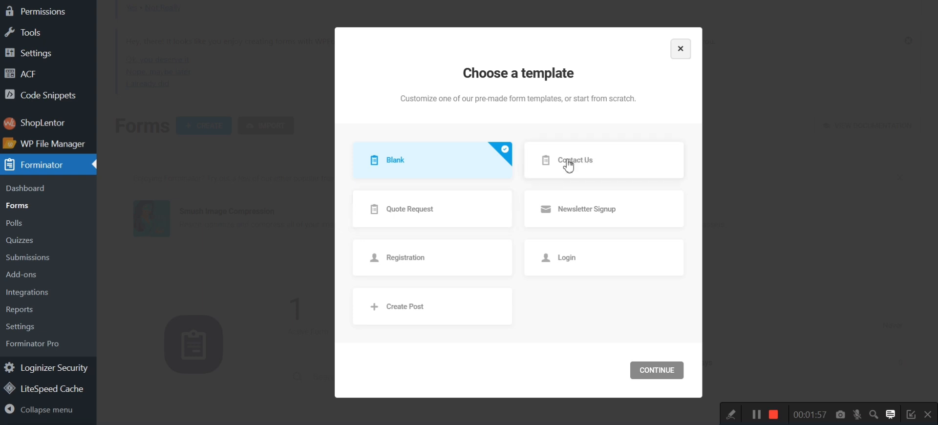
click(436, 272)
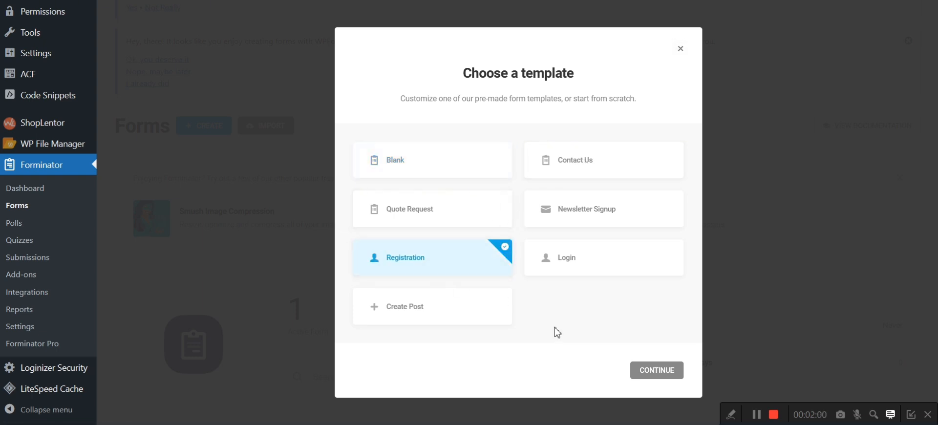
click(657, 370)
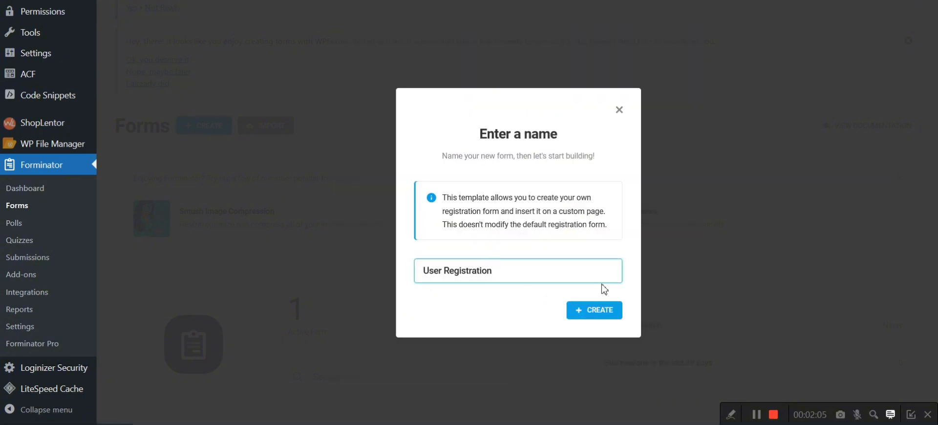
click(600, 311)
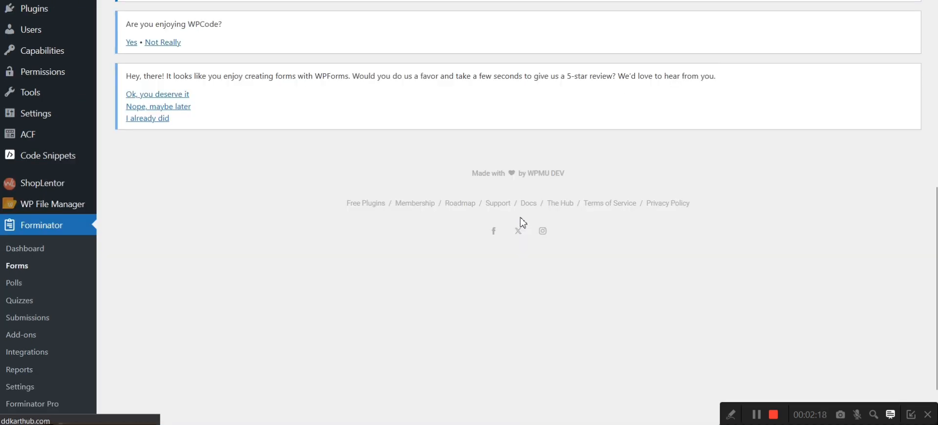
Step: Insert Phone, Address and Website fields into the registration form below the Password field
scroll(521, 219, down, 15)
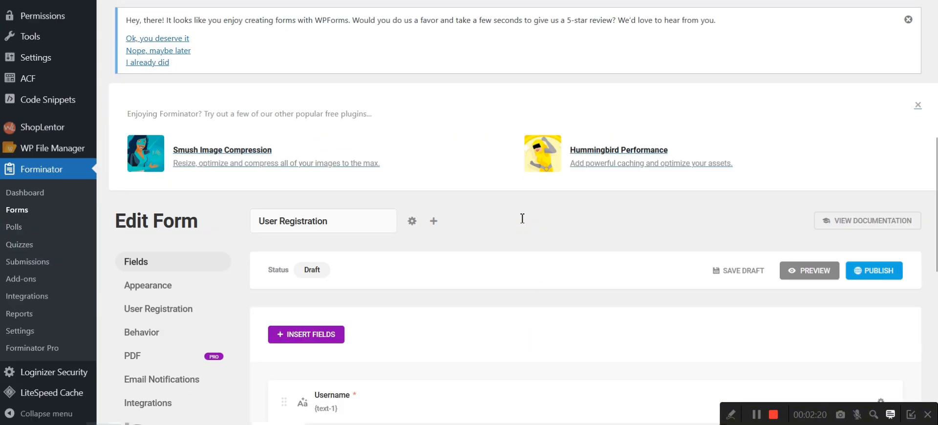
scroll(522, 218, down, 1)
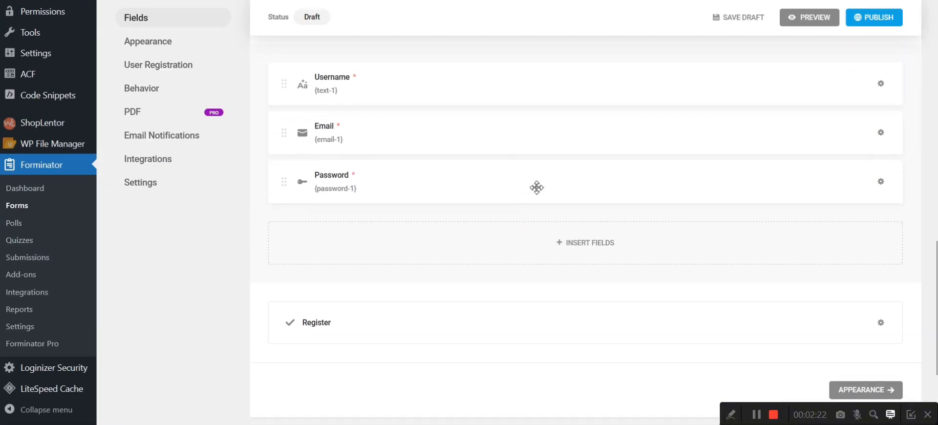
scroll(540, 181, up, 2)
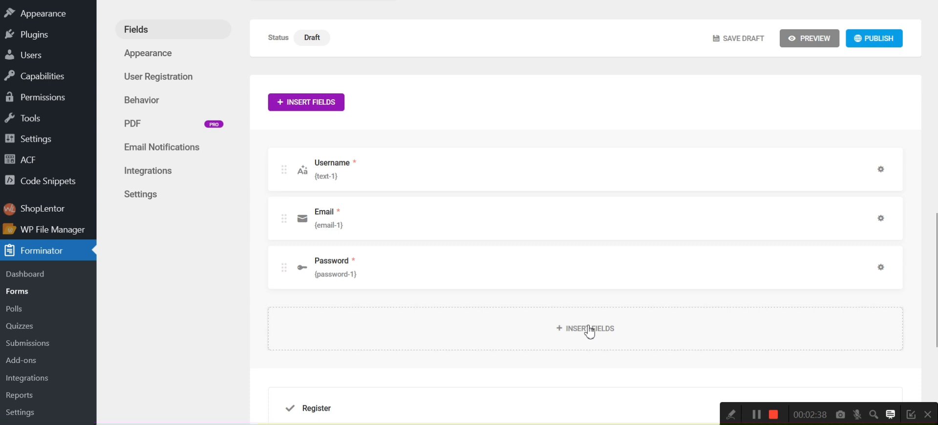
click(590, 332)
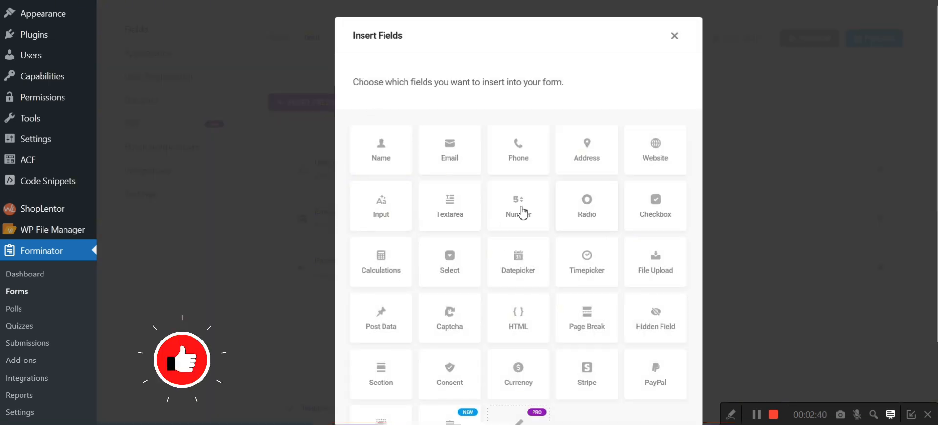
scroll(440, 295, down, 3)
scroll(440, 296, up, 1)
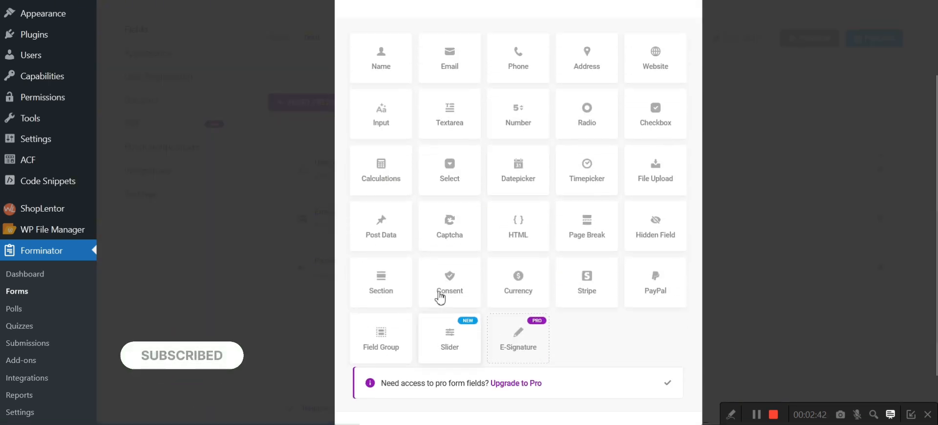
scroll(440, 296, up, 2)
click(522, 138)
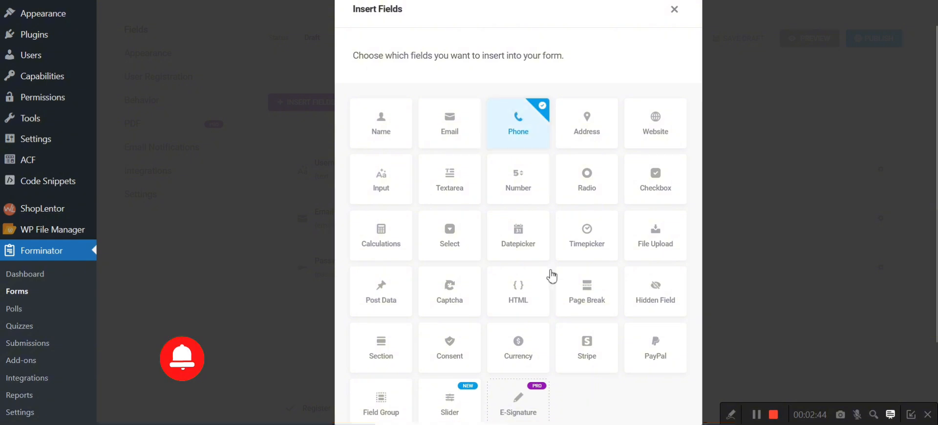
scroll(551, 273, down, 3)
scroll(551, 215, up, 2)
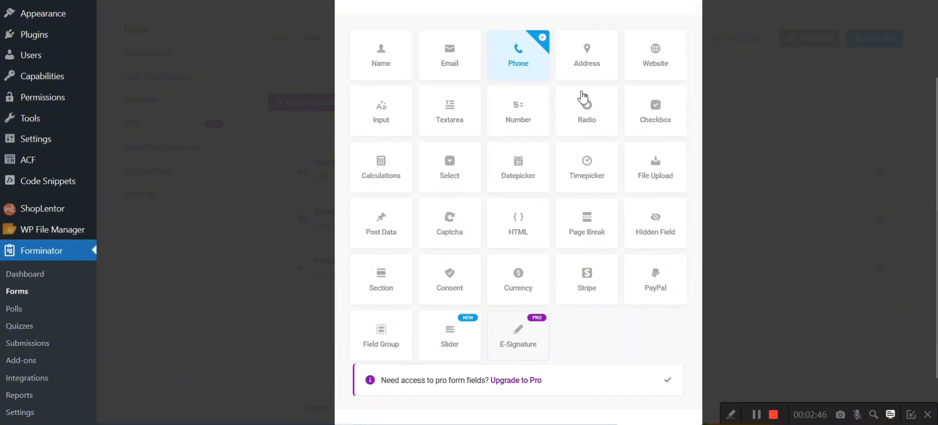
click(588, 62)
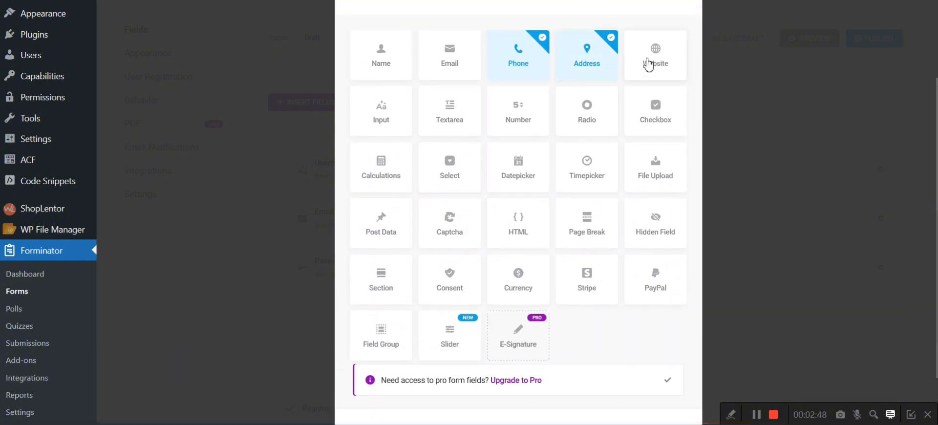
click(648, 64)
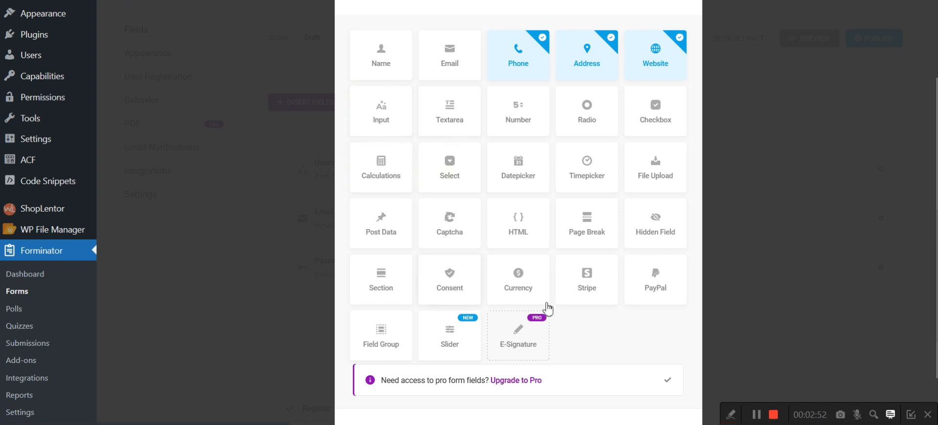
scroll(548, 307, down, 1)
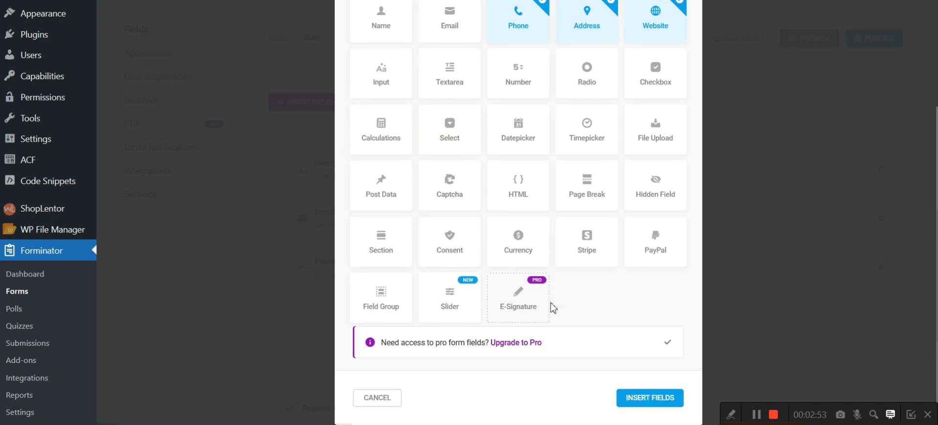
click(650, 398)
Step: Preview the registration form and examine its fields from Username through Website and the Register button
scroll(503, 254, up, 5)
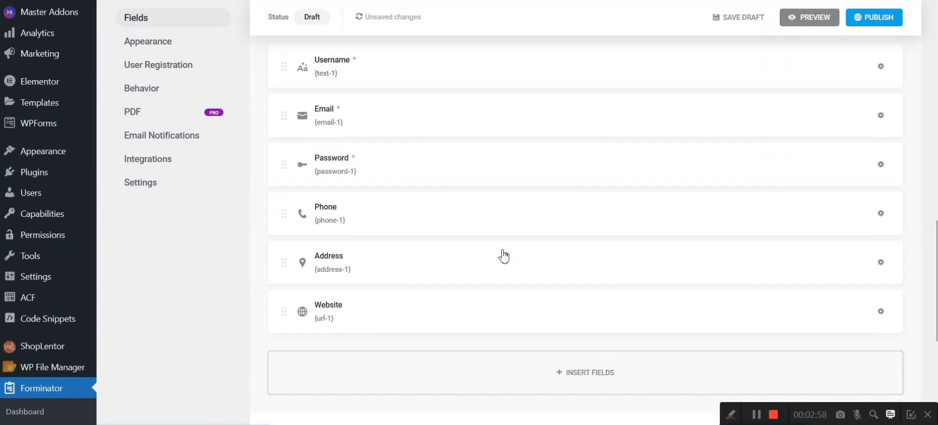
scroll(503, 255, up, 2)
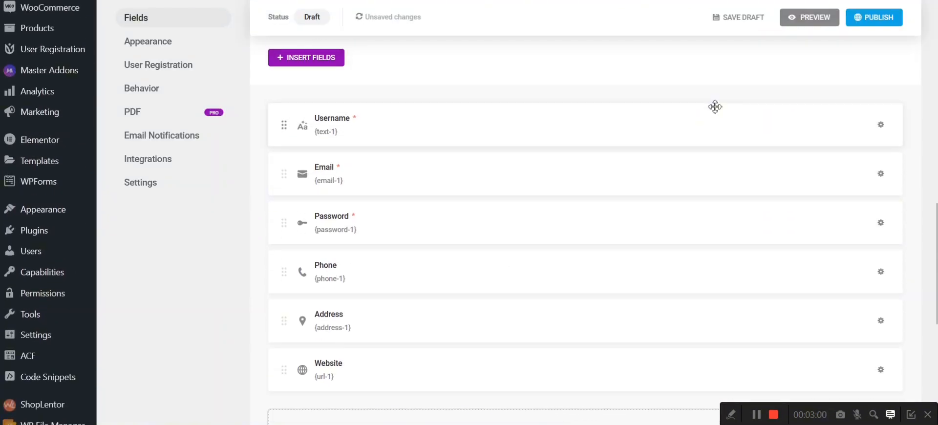
click(819, 22)
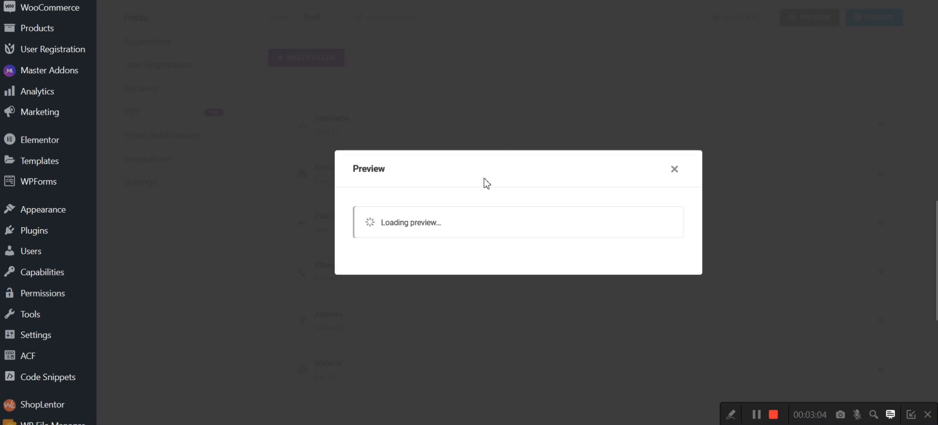
scroll(487, 183, down, 5)
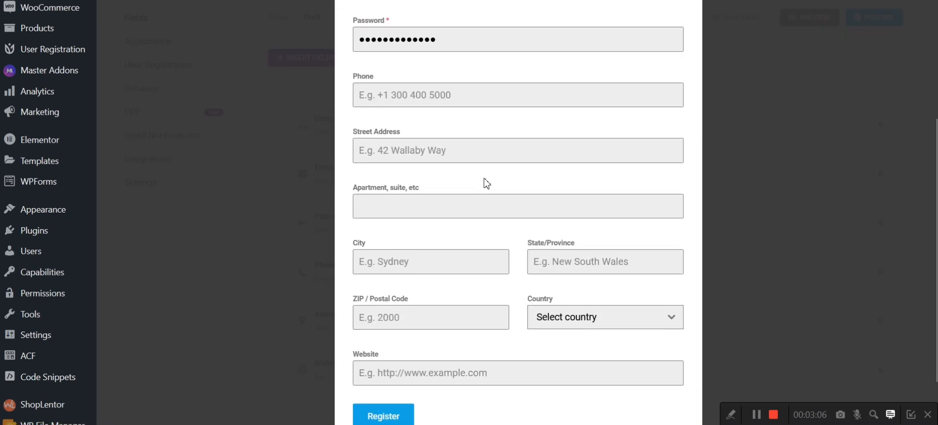
scroll(486, 183, up, 3)
scroll(486, 184, down, 3)
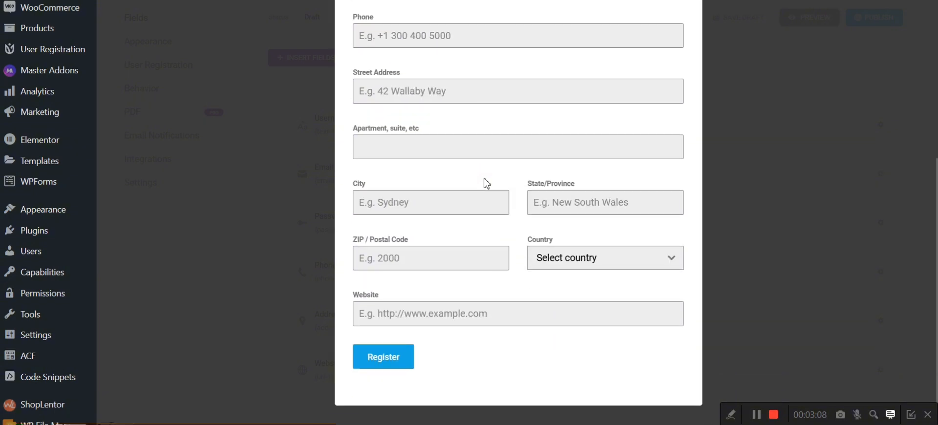
scroll(486, 183, up, 5)
scroll(486, 183, down, 5)
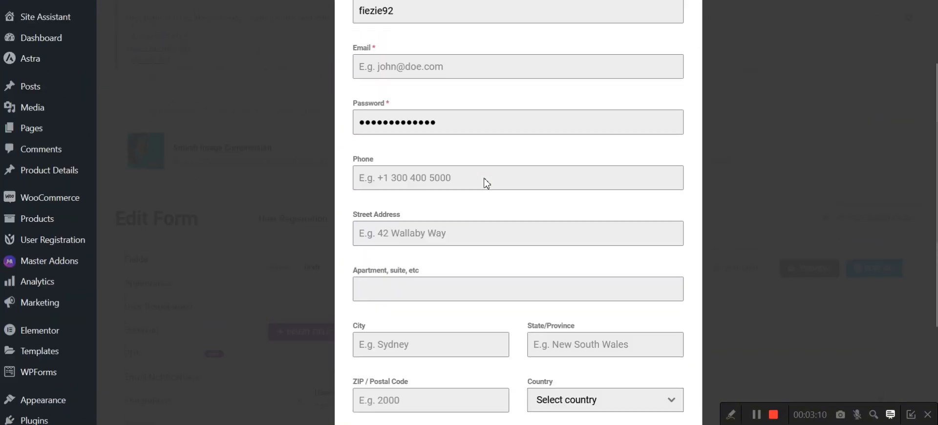
scroll(486, 184, up, 5)
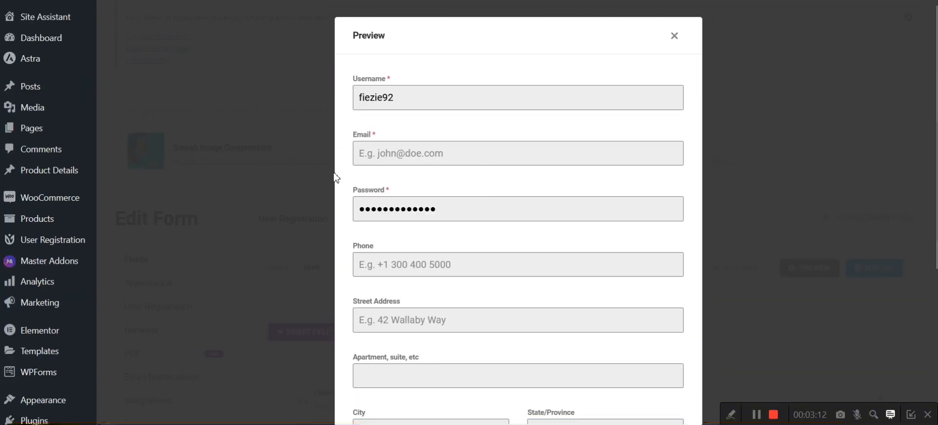
scroll(483, 188, down, 5)
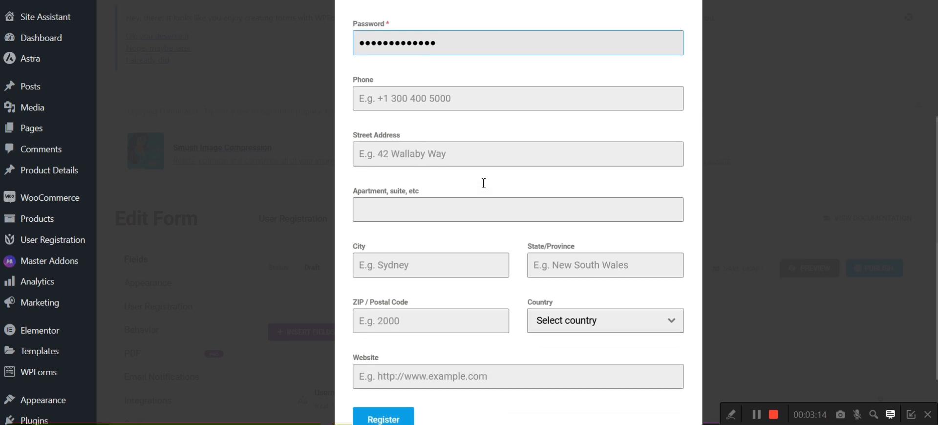
scroll(483, 186, up, 5)
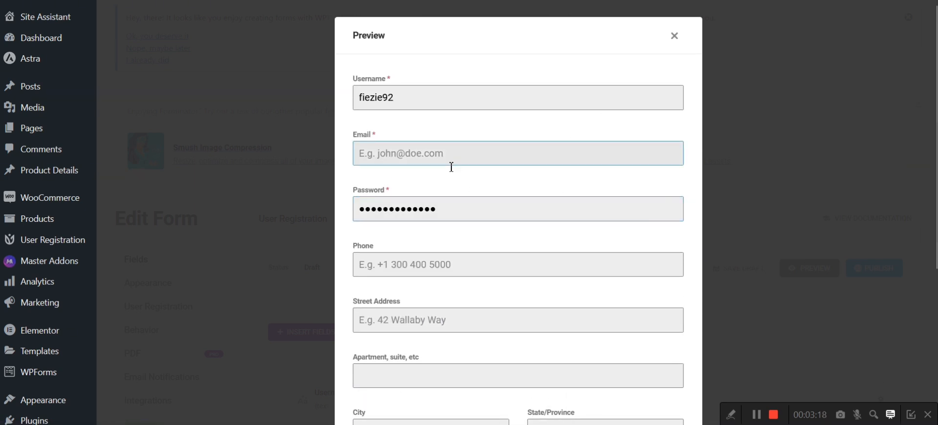
click(525, 156)
click(429, 264)
click(462, 322)
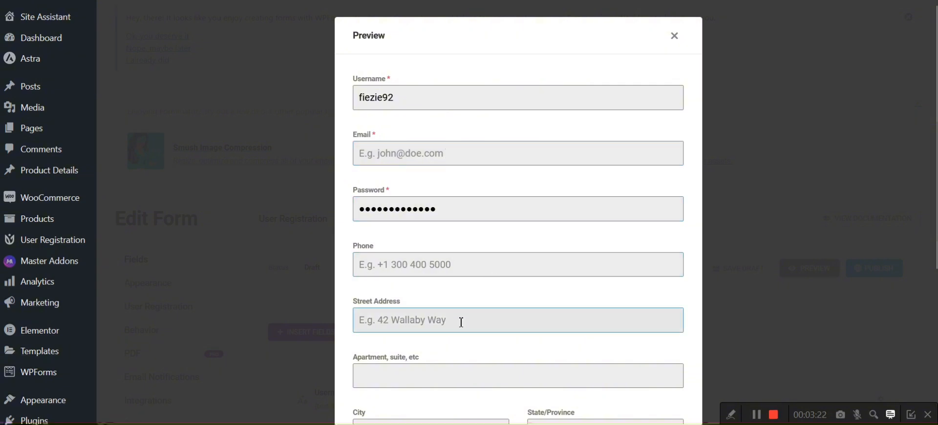
scroll(551, 328, down, 1)
click(551, 327)
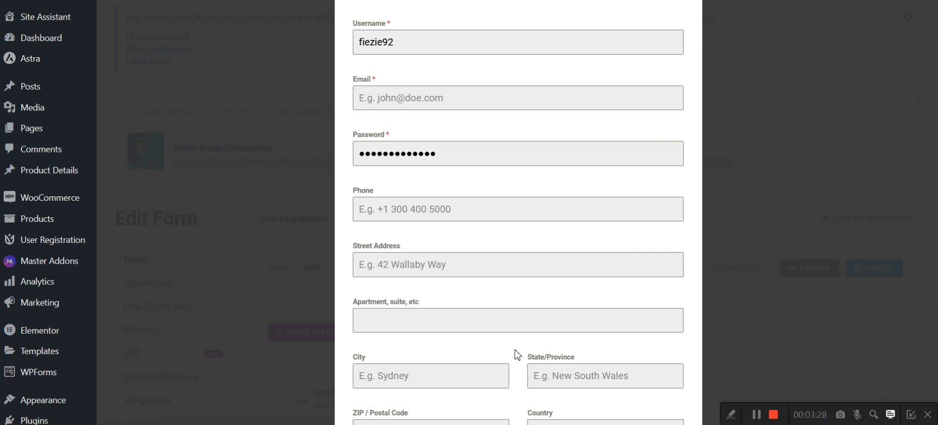
scroll(516, 354, up, 2)
scroll(472, 181, down, 5)
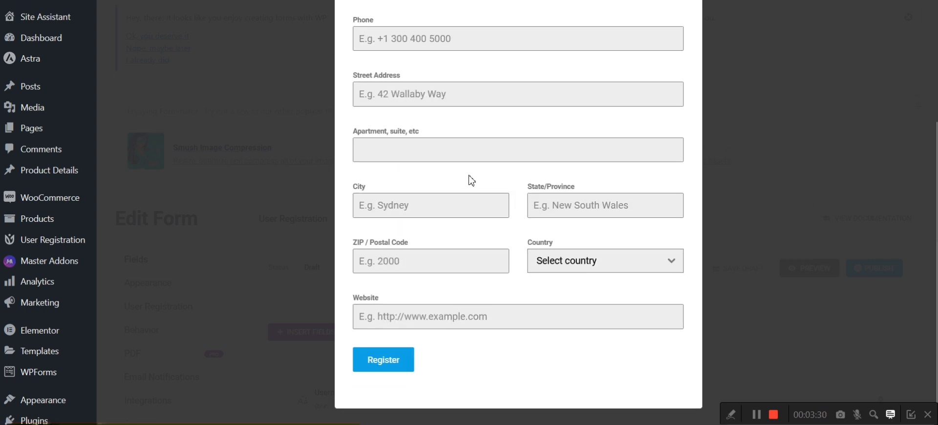
Step: Close the form preview and review the list of fields down to the Register button
scroll(505, 210, up, 5)
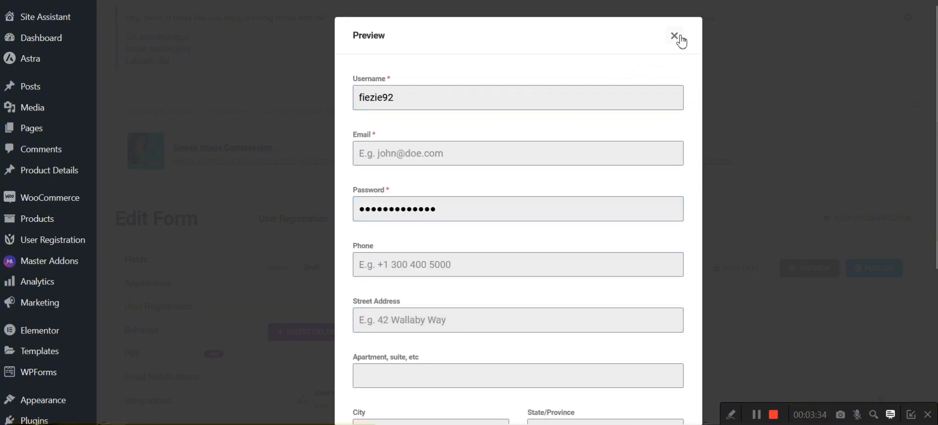
click(679, 38)
scroll(488, 200, down, 10)
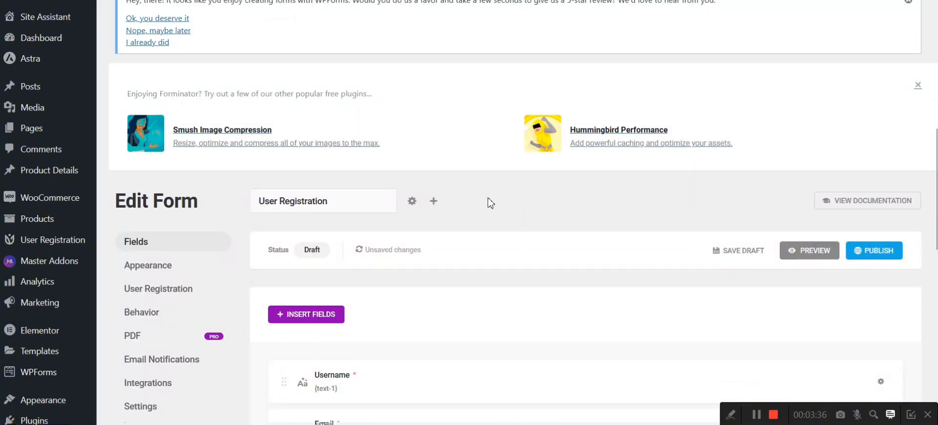
scroll(490, 202, up, 2)
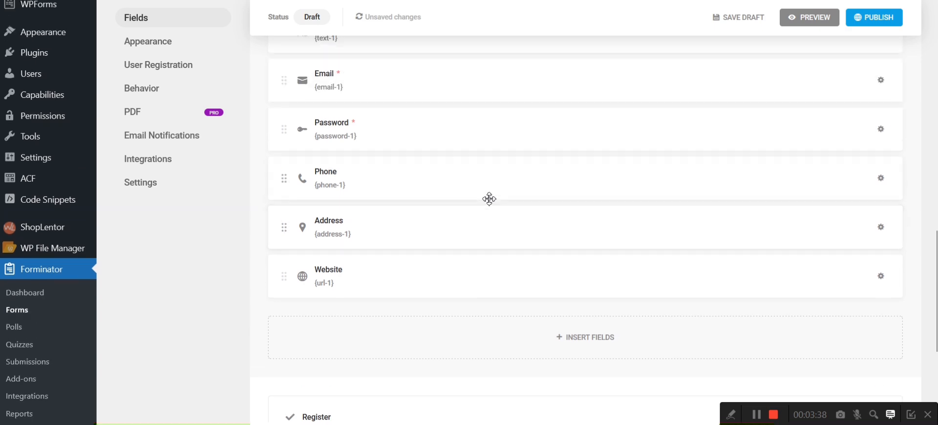
scroll(491, 203, down, 5)
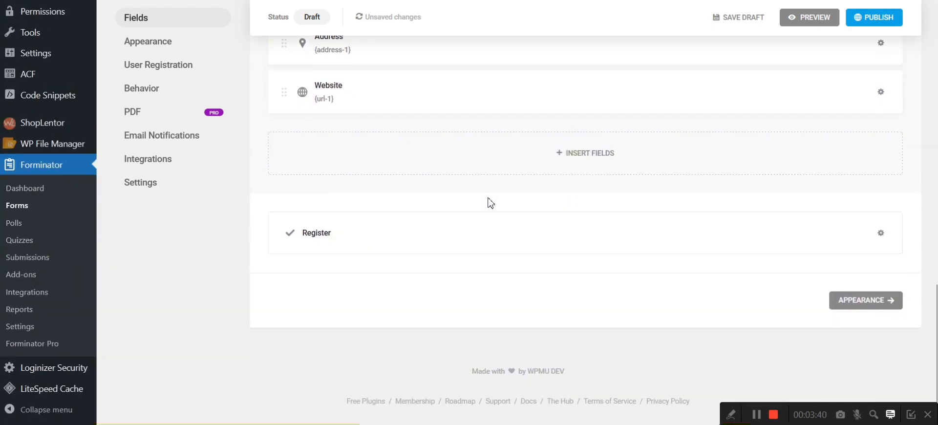
scroll(491, 203, up, 6)
scroll(491, 203, up, 1)
scroll(491, 203, down, 1)
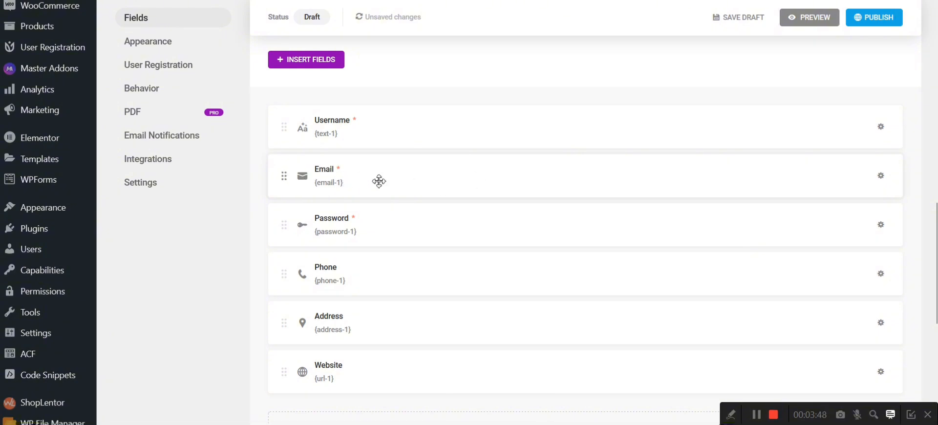
Step: Arrange the form fields in two columns, pairing Username with Email, Password with Phone, and Address with Website
click(364, 188)
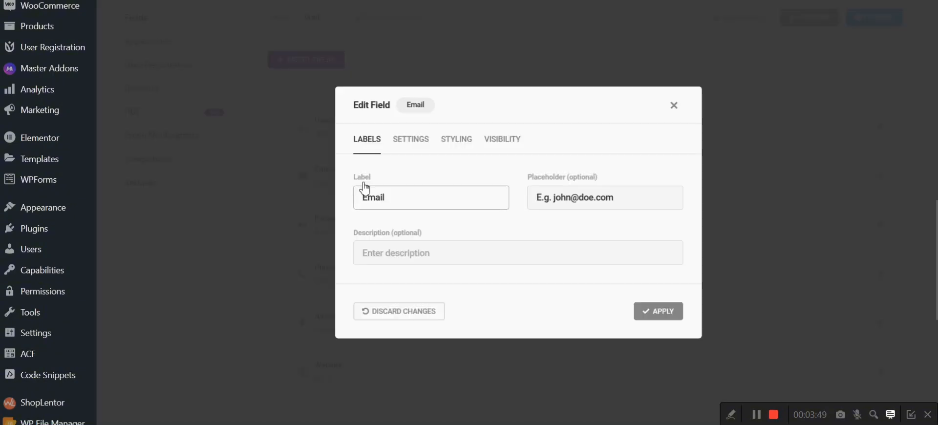
click(674, 106)
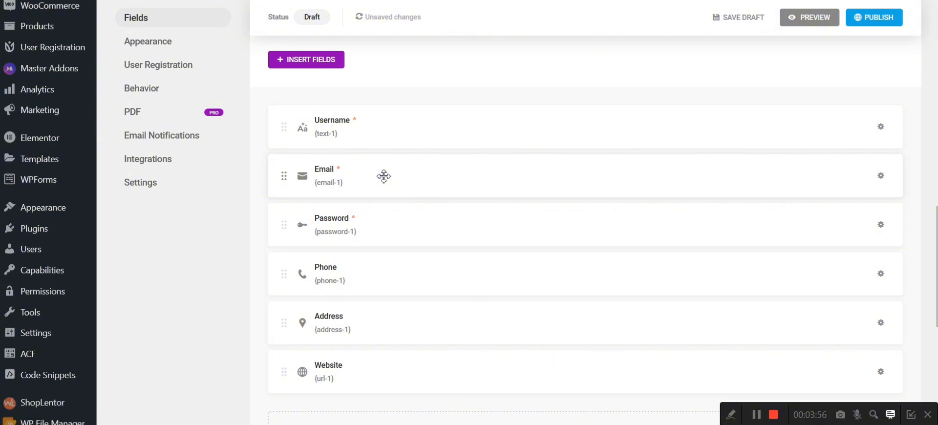
drag(384, 176, 815, 137)
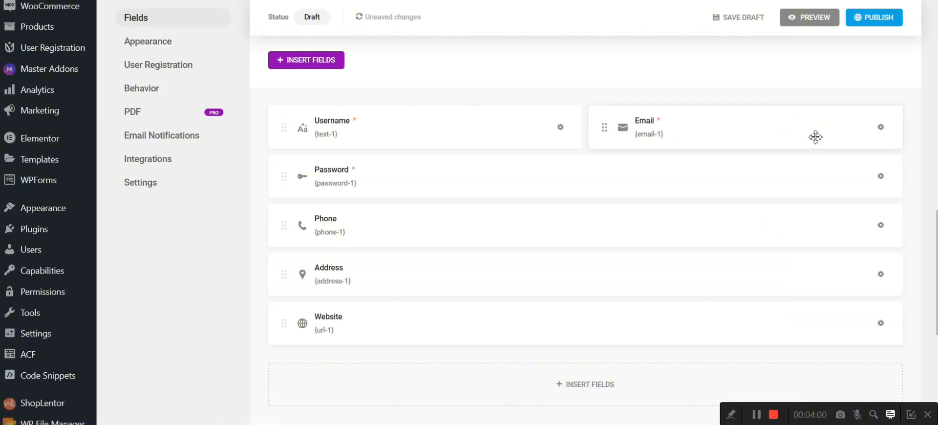
drag(385, 187, 892, 128)
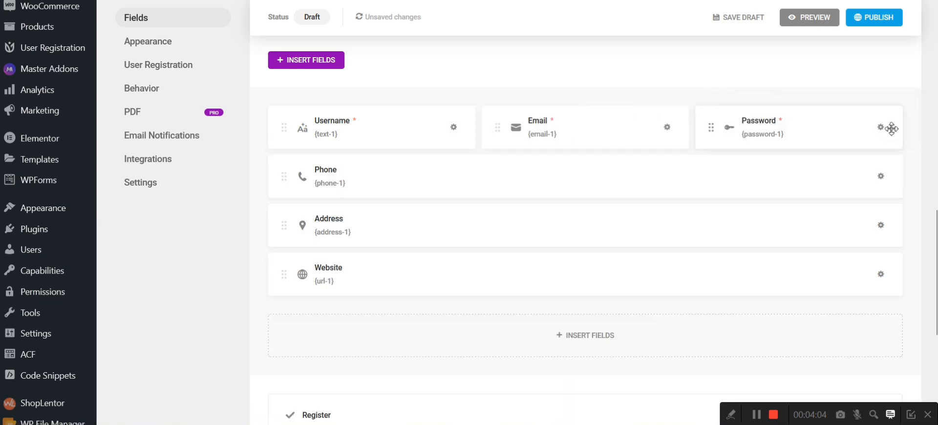
drag(771, 132, 530, 171)
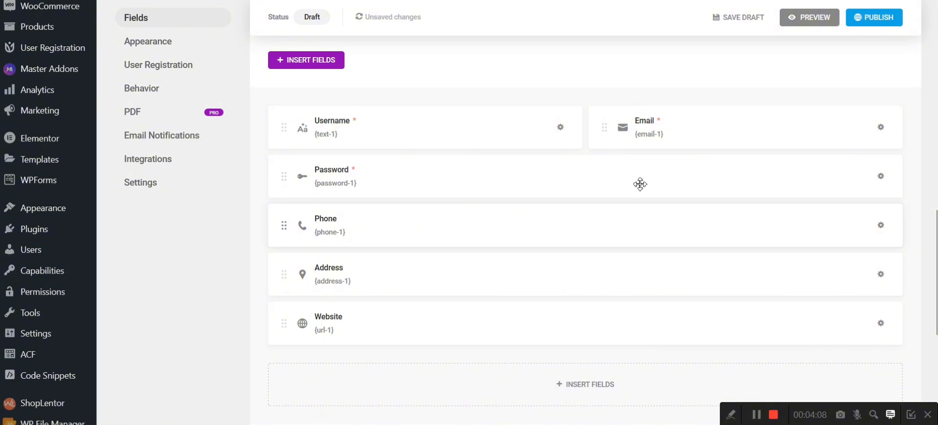
drag(640, 225, 829, 177)
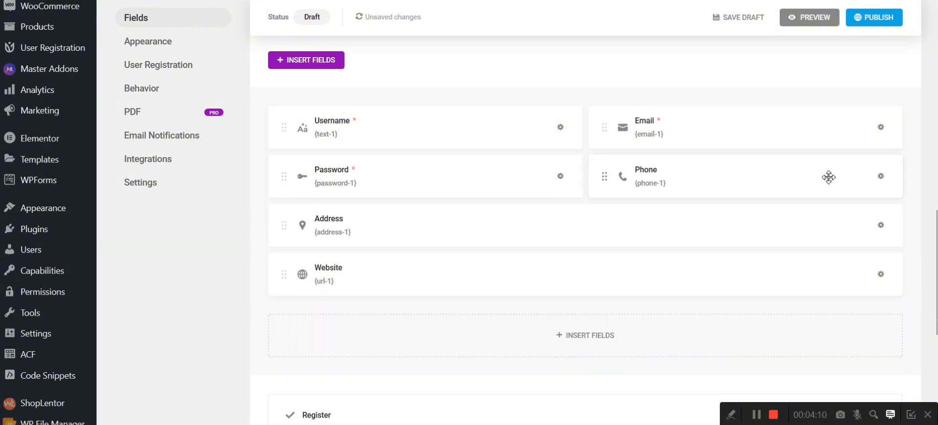
drag(505, 269, 833, 233)
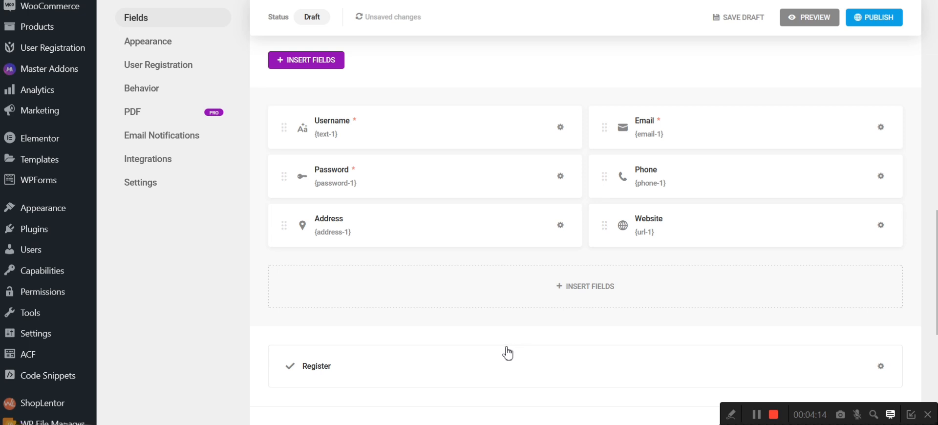
Step: Check the Register button's label settings, and preview the two-column form to examine the address subfields
click(484, 369)
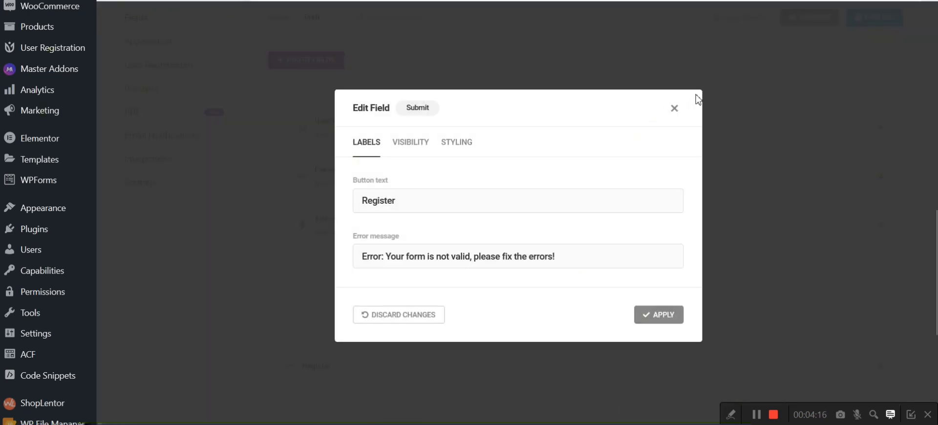
click(679, 110)
scroll(483, 203, up, 2)
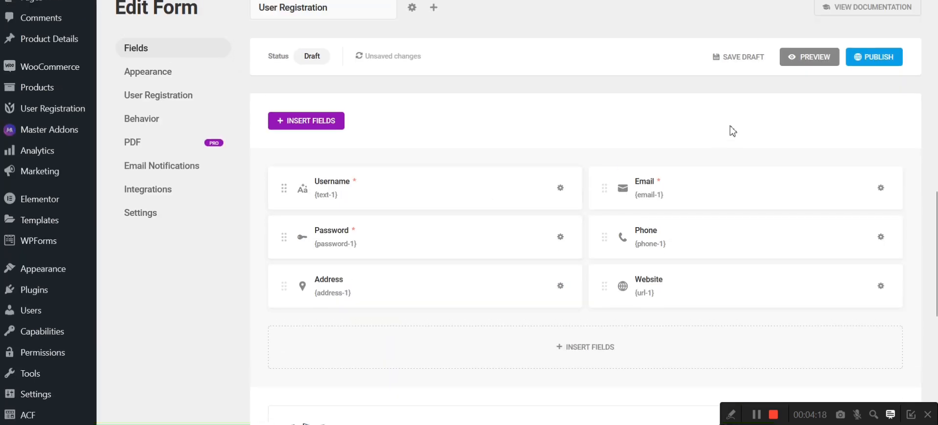
click(793, 69)
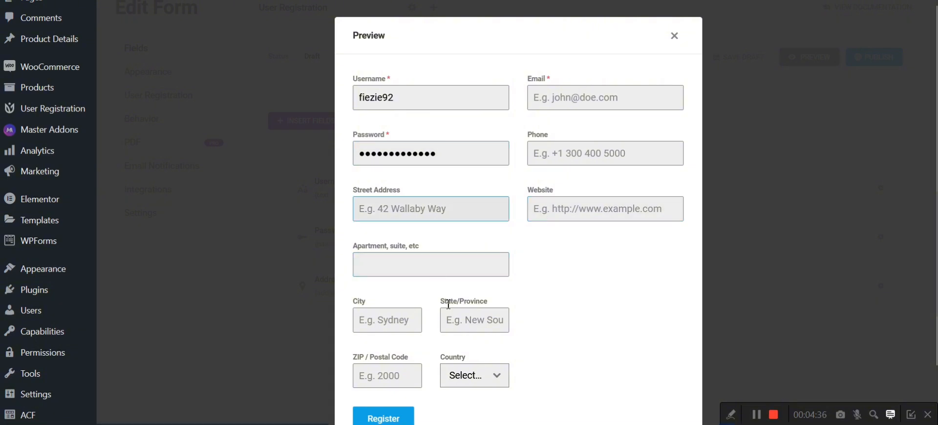
click(394, 207)
drag(348, 246, 521, 383)
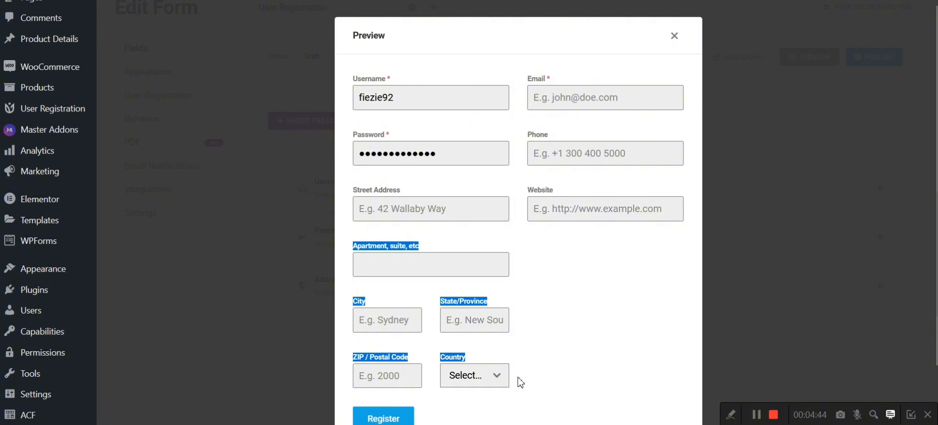
click(375, 231)
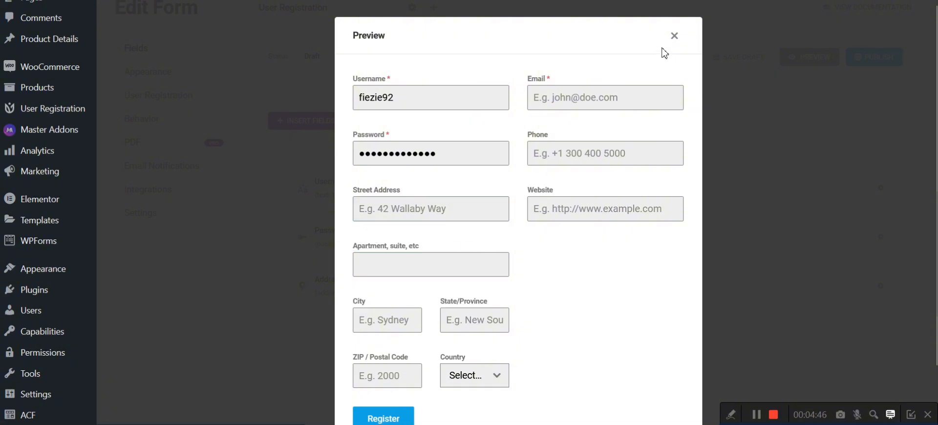
click(674, 36)
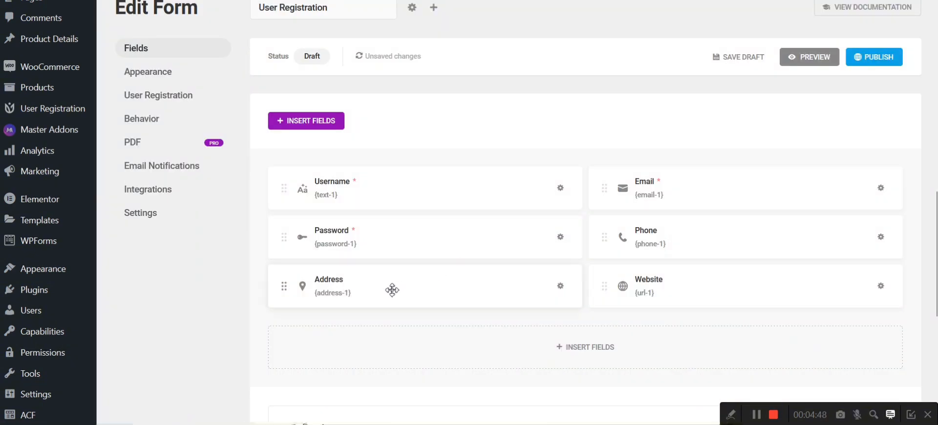
Step: Disable Apartment, City, State / Province, ZIP / Postal code and Country in the Address field, keeping only Address, and apply the changes
click(392, 290)
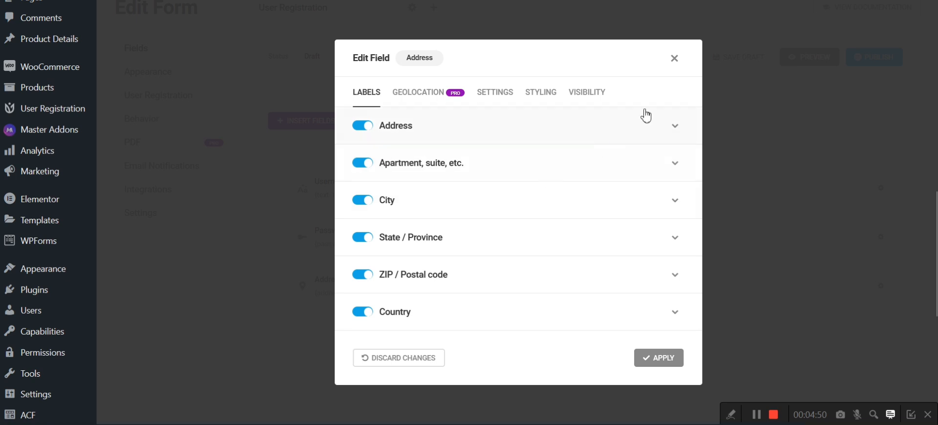
click(366, 162)
click(363, 200)
click(368, 238)
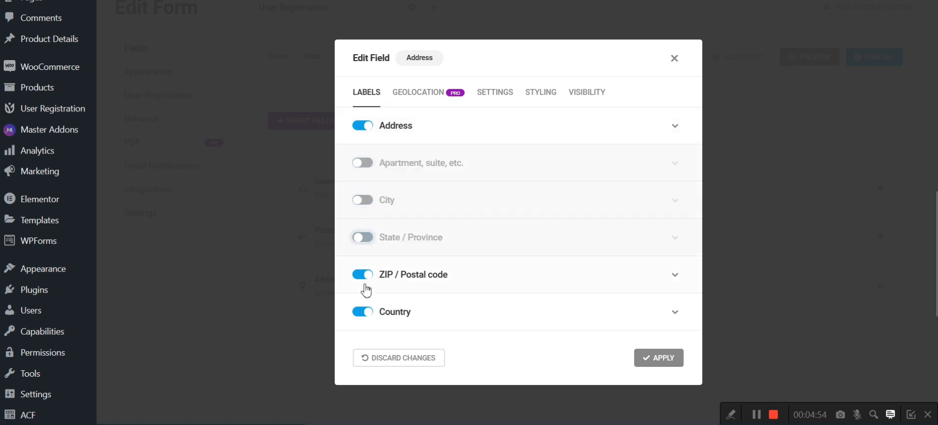
click(365, 276)
click(366, 313)
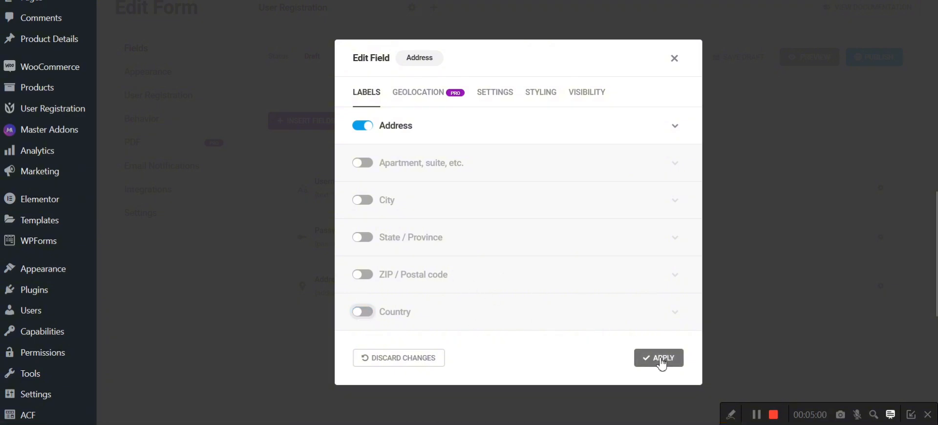
click(370, 316)
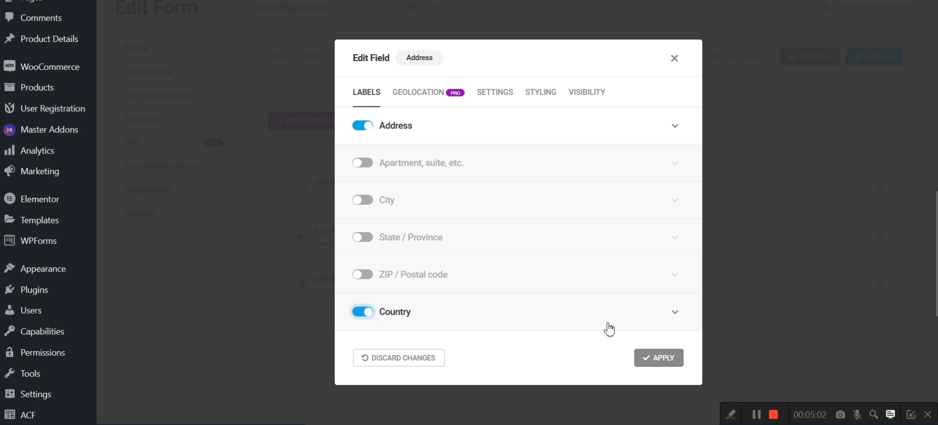
click(364, 312)
click(661, 362)
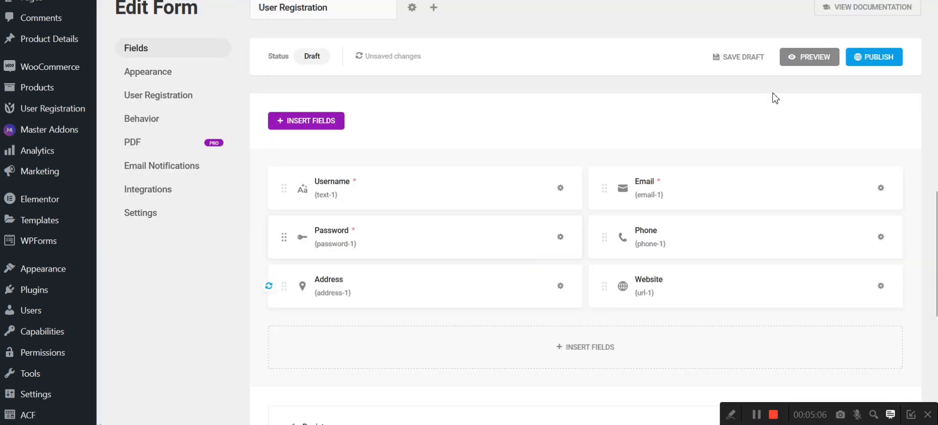
Step: Preview the shortened registration form and check each field, from Username and Email to Phone and Street Address
click(813, 57)
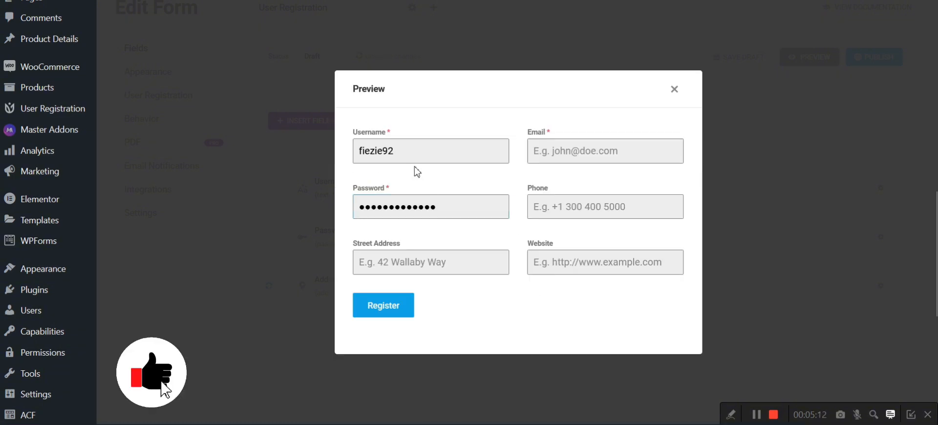
click(466, 151)
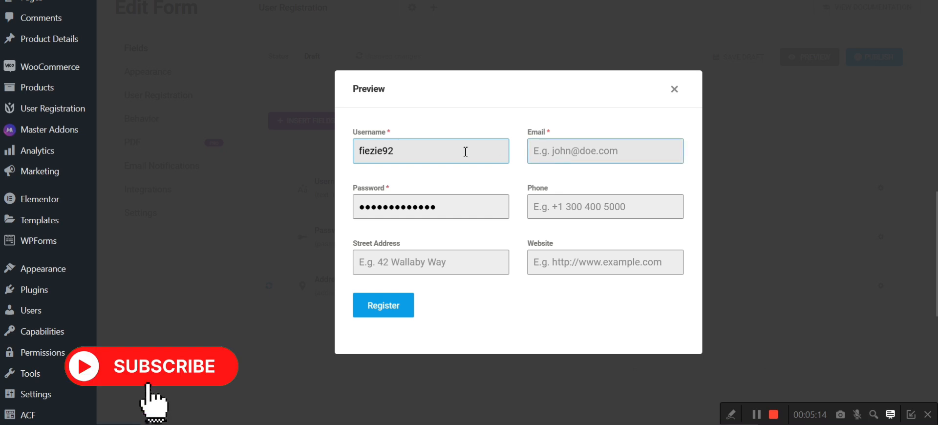
click(620, 147)
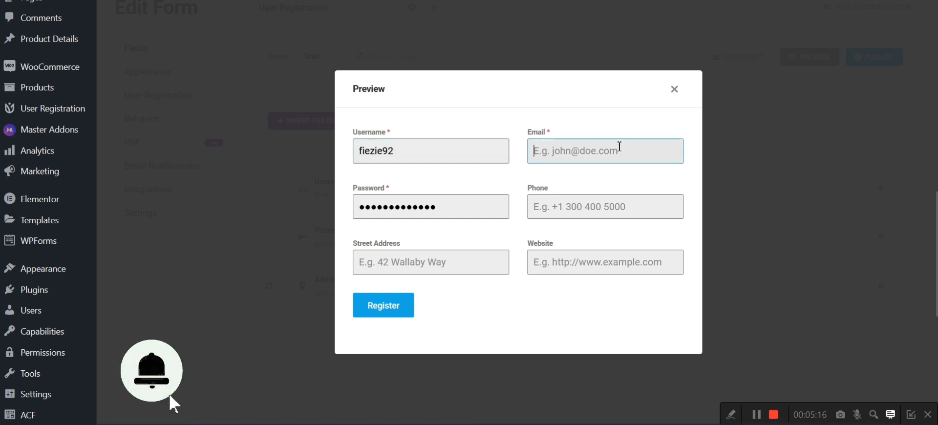
click(453, 207)
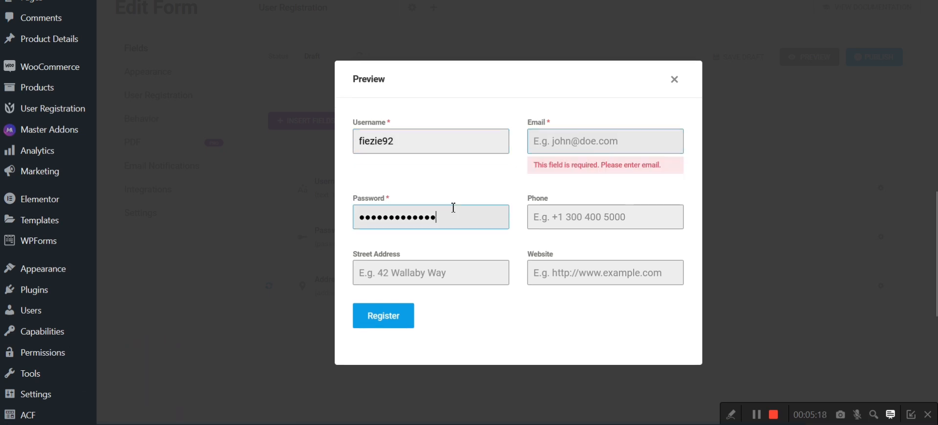
click(562, 199)
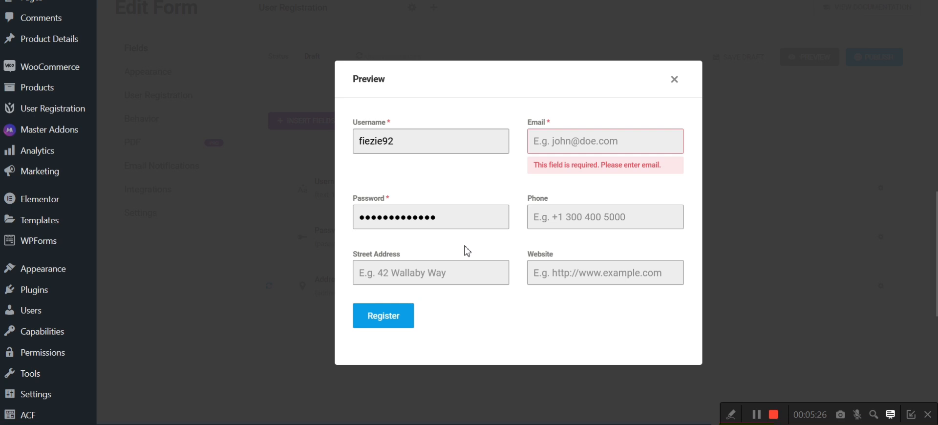
click(567, 223)
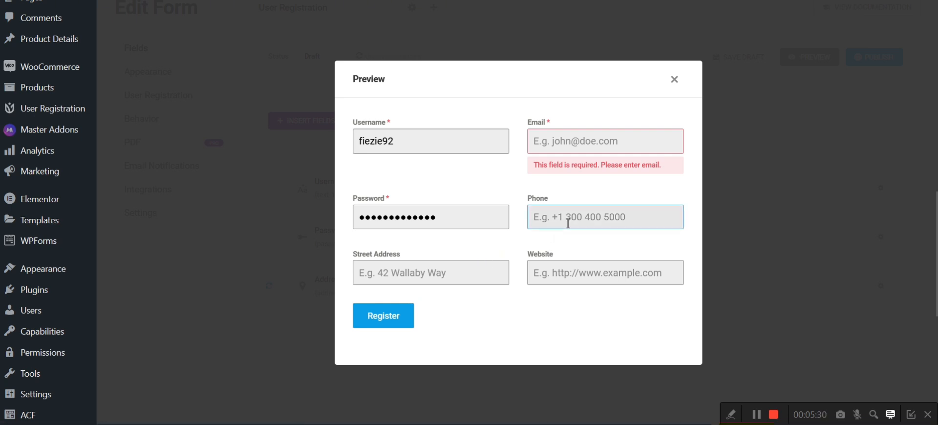
click(466, 271)
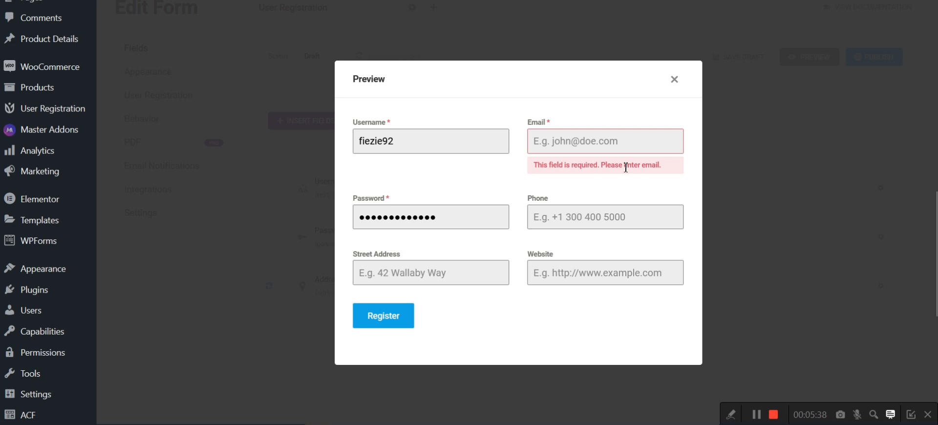
click(472, 211)
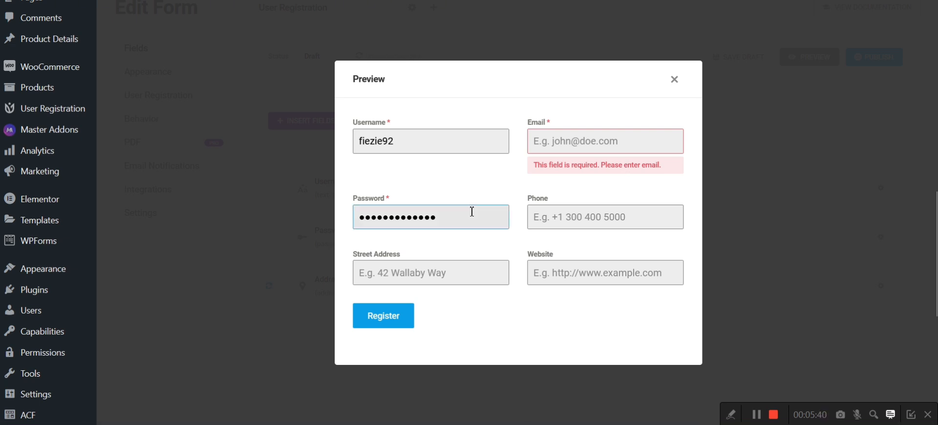
click(676, 83)
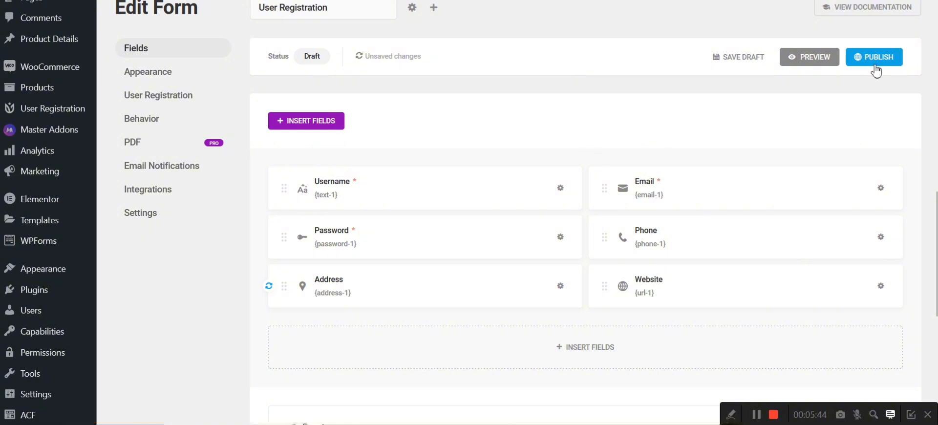
Step: Publish the User Registration form and copy its embed shortcode
click(862, 58)
click(873, 59)
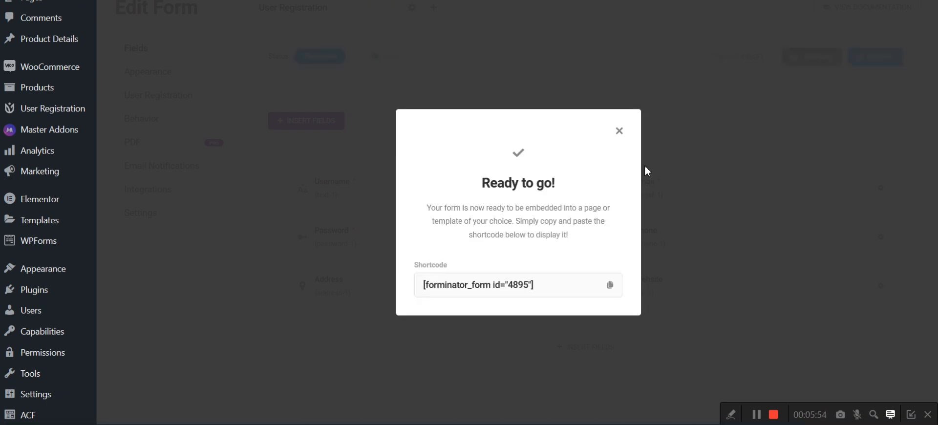
click(610, 288)
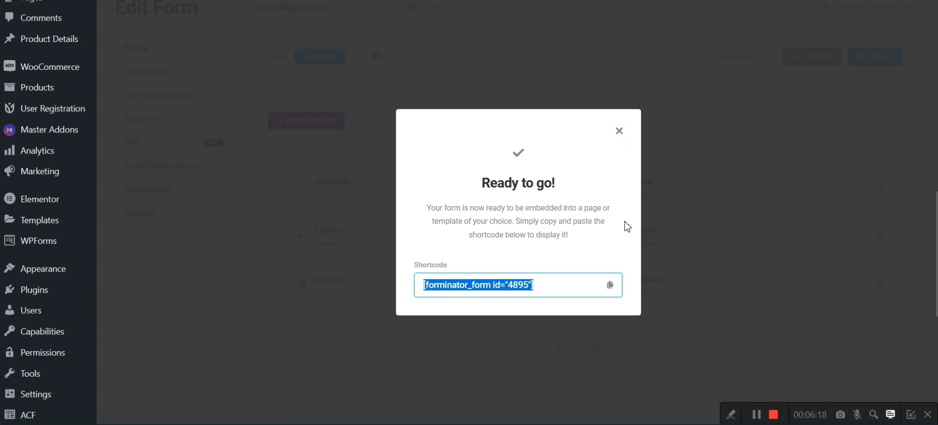
click(778, 418)
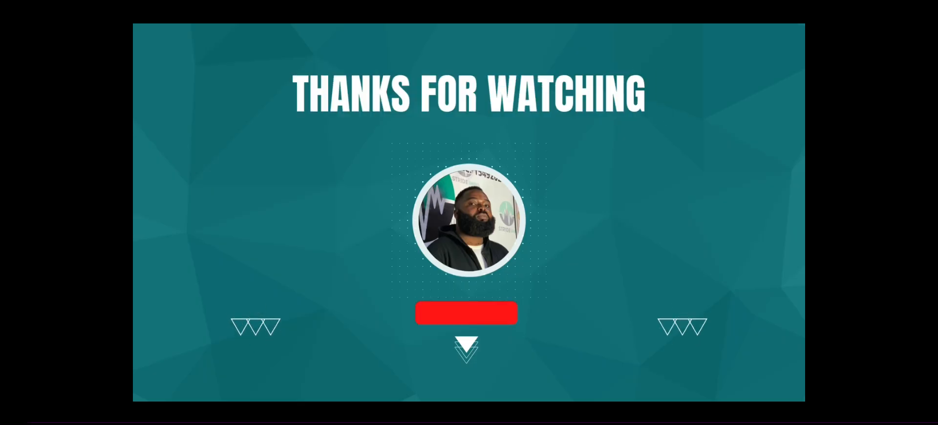